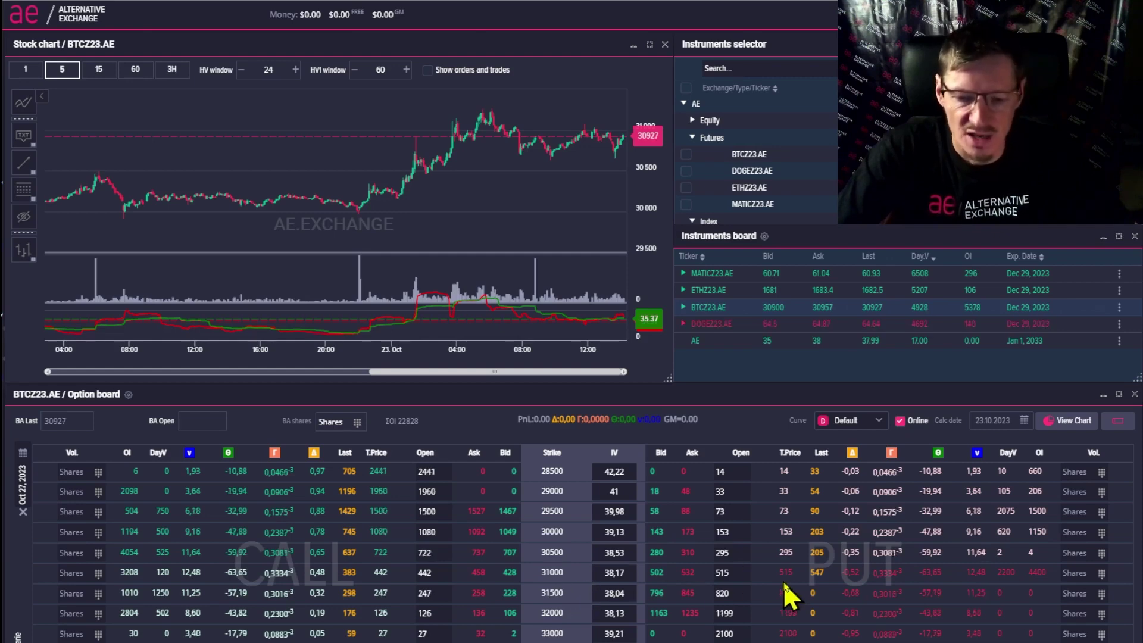
scroll(973, 523, down, 1)
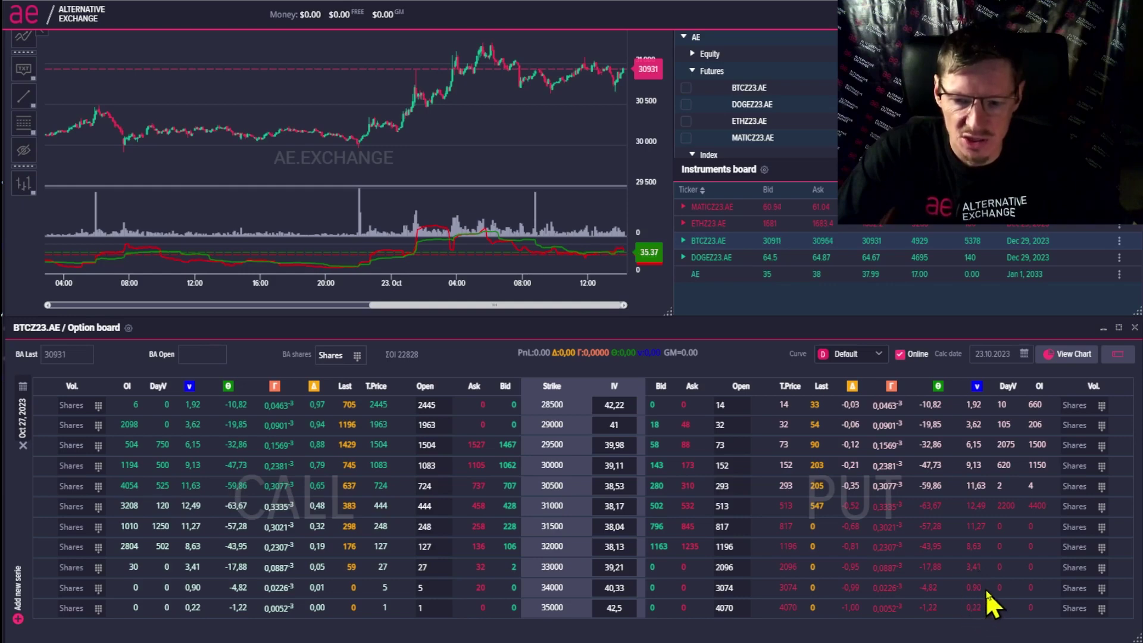
scroll(965, 518, up, 1)
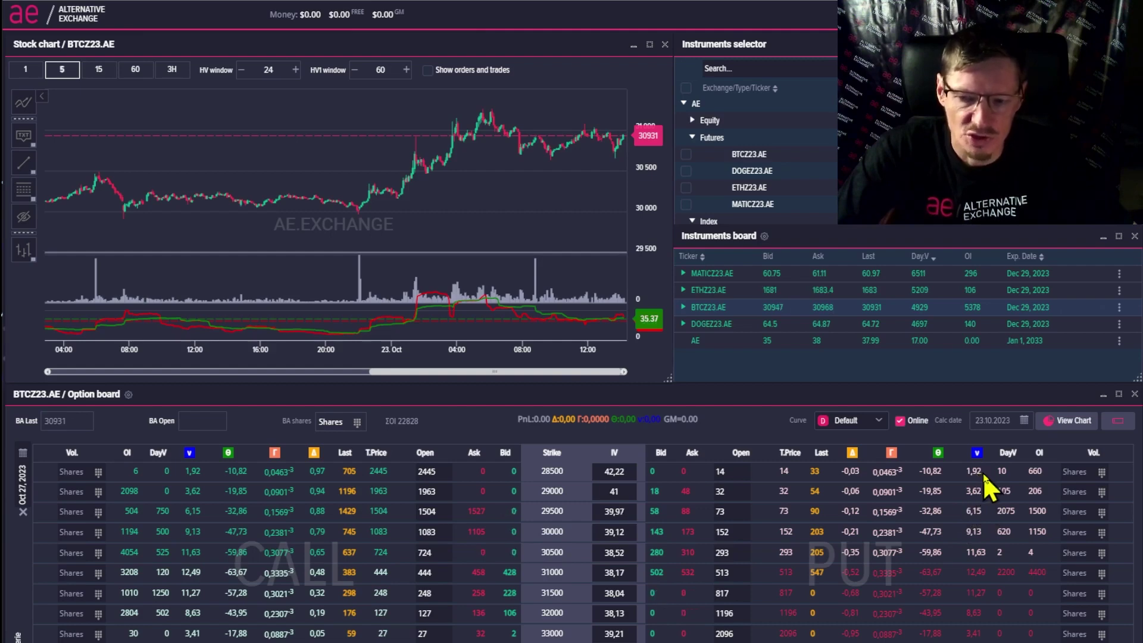
scroll(979, 511, down, 1)
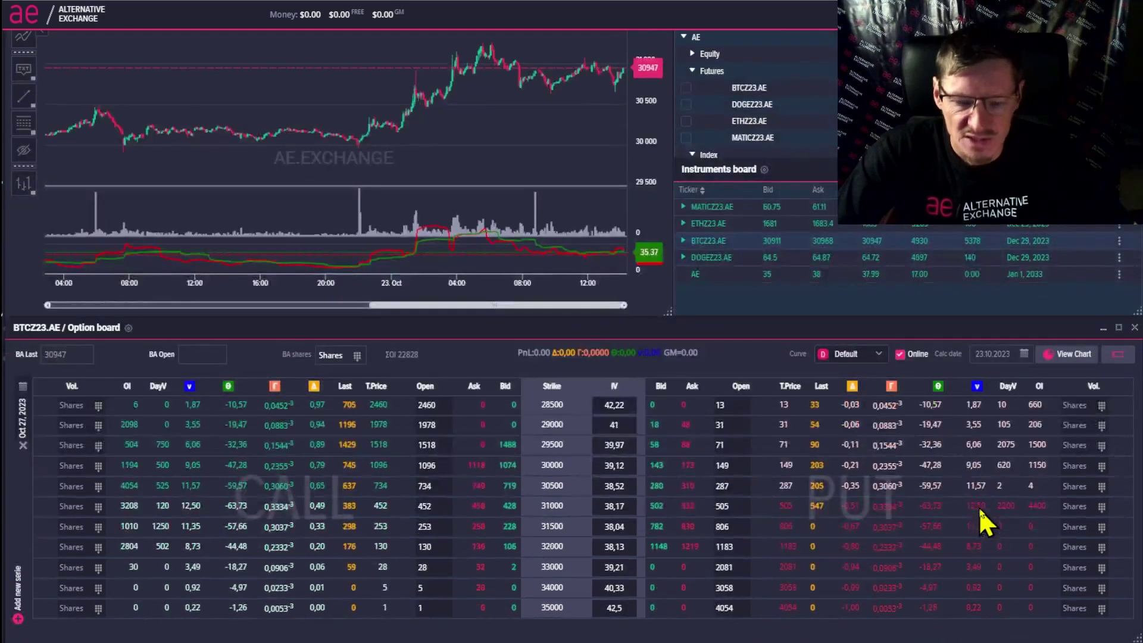
scroll(811, 504, down, 1)
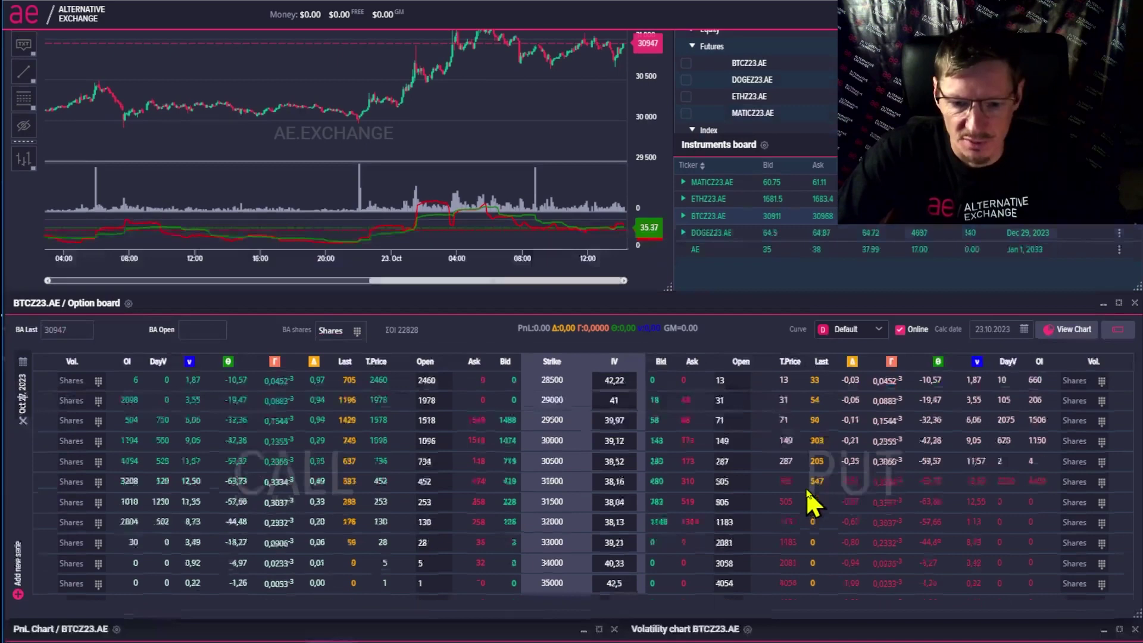
scroll(806, 488, down, 1)
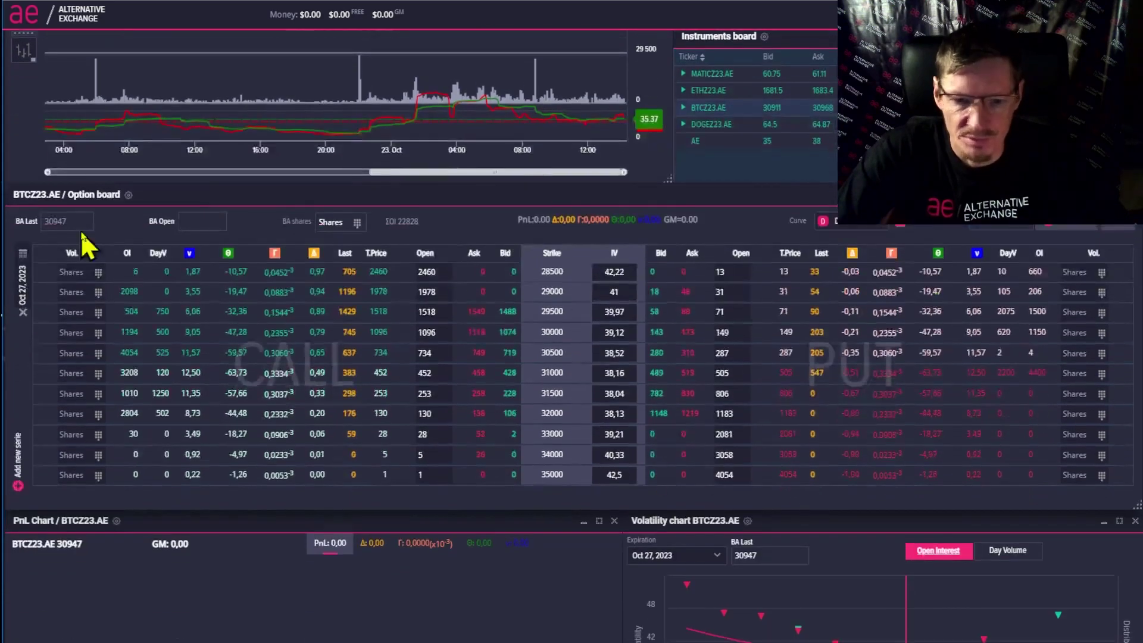
Step: Add a new expiry series to the BTCZ23.AE board and set its date to Nov 24, 2023
click(18, 484)
scroll(36, 417, down, 2)
click(24, 411)
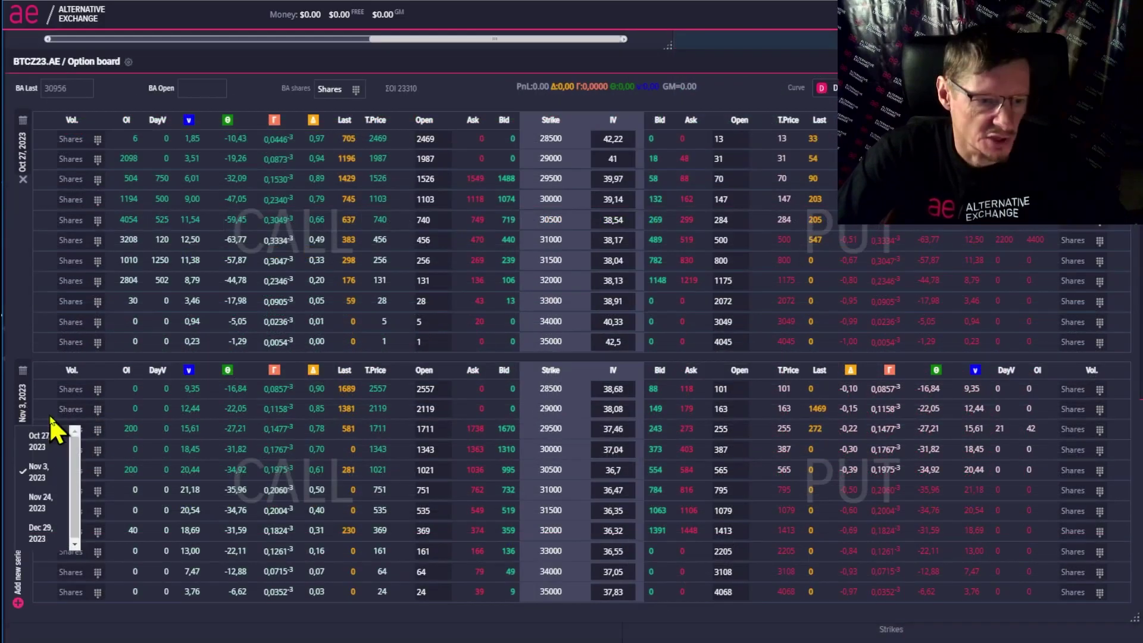
click(39, 506)
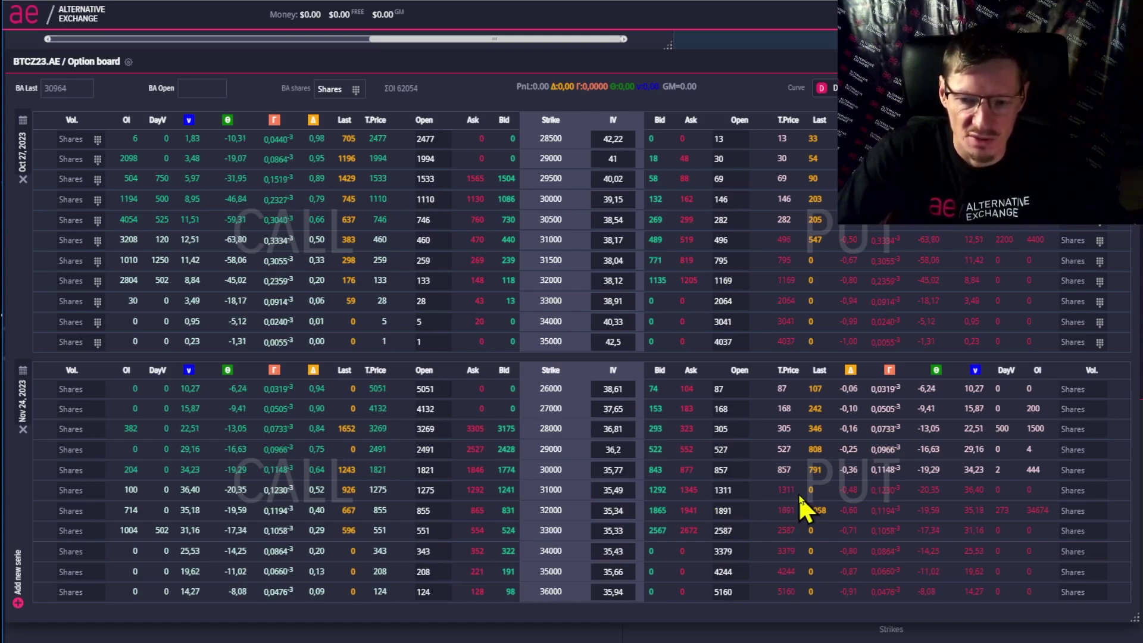
Step: Enter a volume of 1000 for the 31000 call in the Oct 27 series
scroll(805, 510, up, 5)
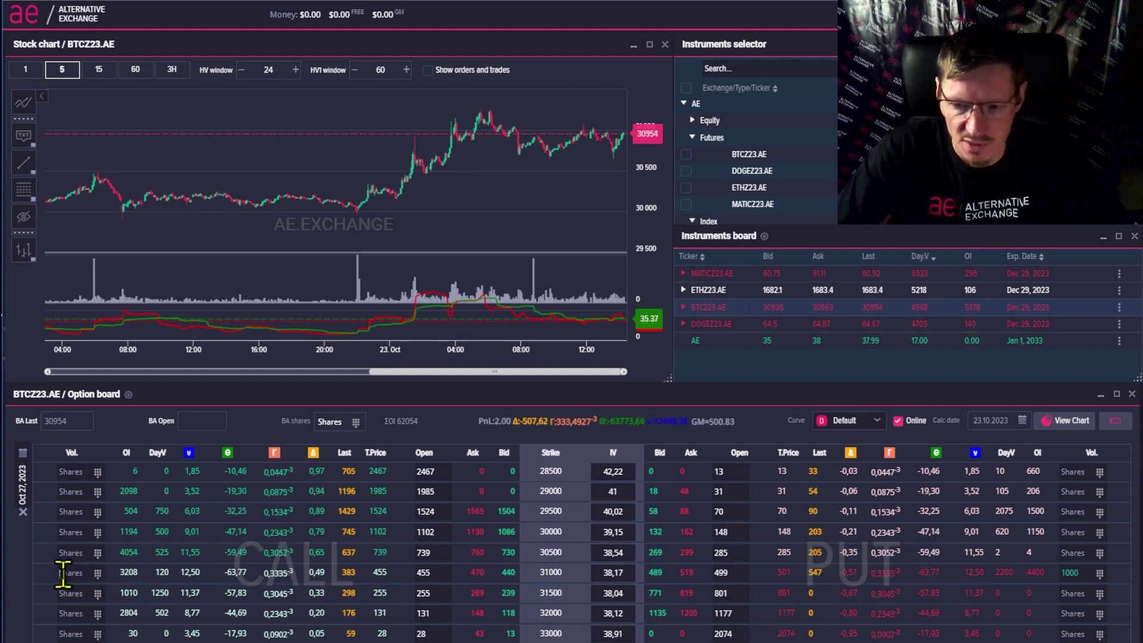
click(63, 573)
text(1000)
key(Return)
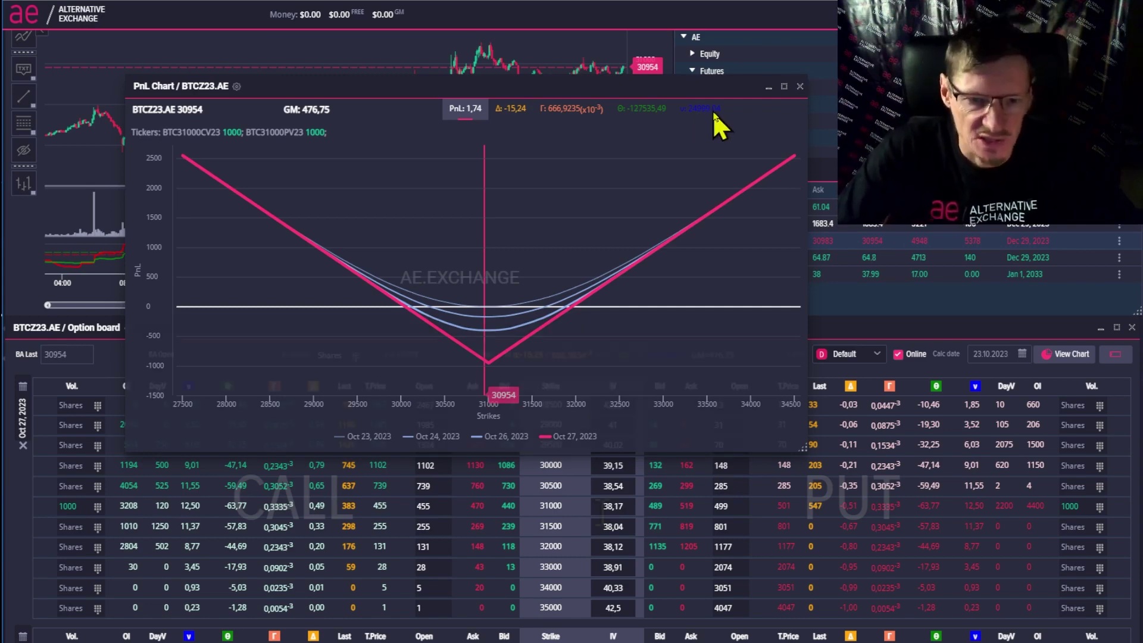
Step: Change the 31000 strike's implied volatility from 38,17 to 48
click(625, 504)
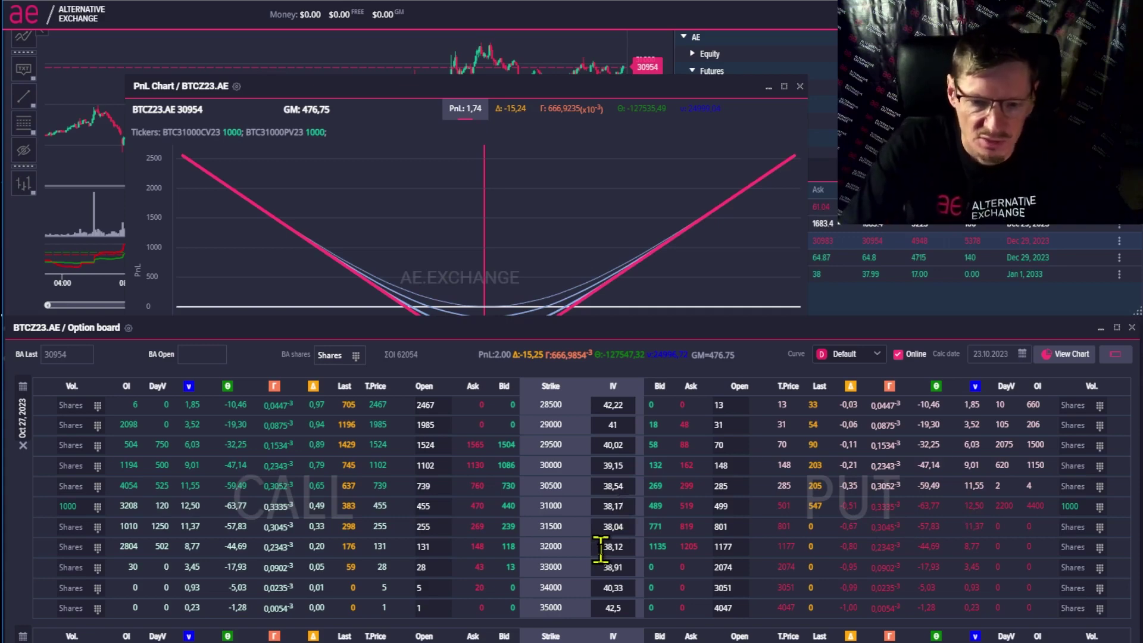
key(BackSpace)
key(BackSpace)
key(BackSpace)
key(BackSpace)
key(BackSpace)
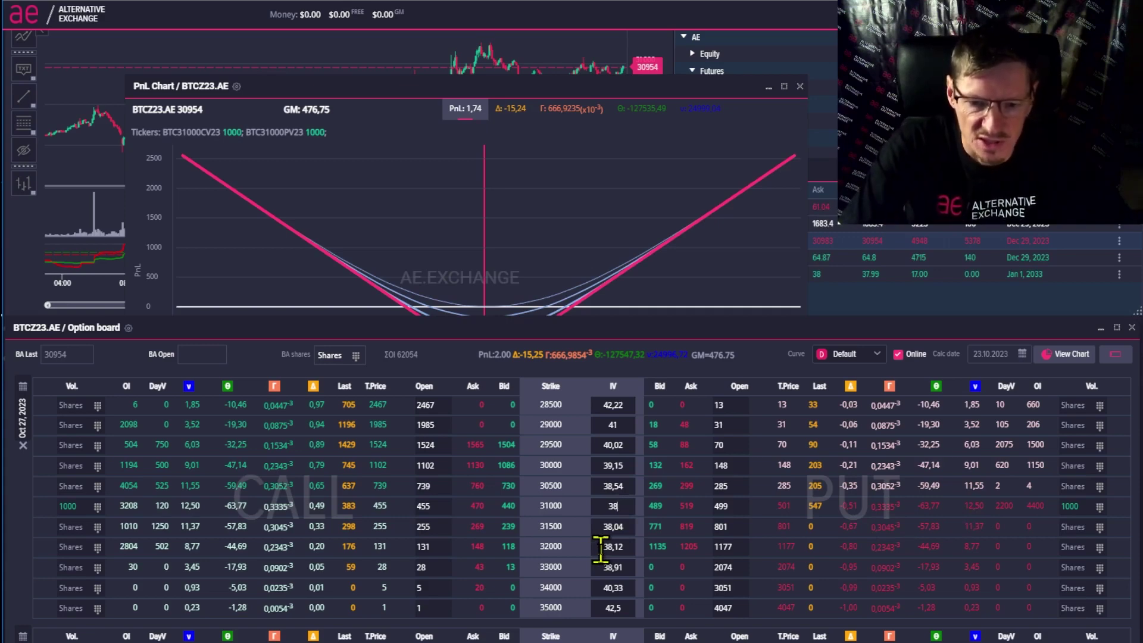
text(48)
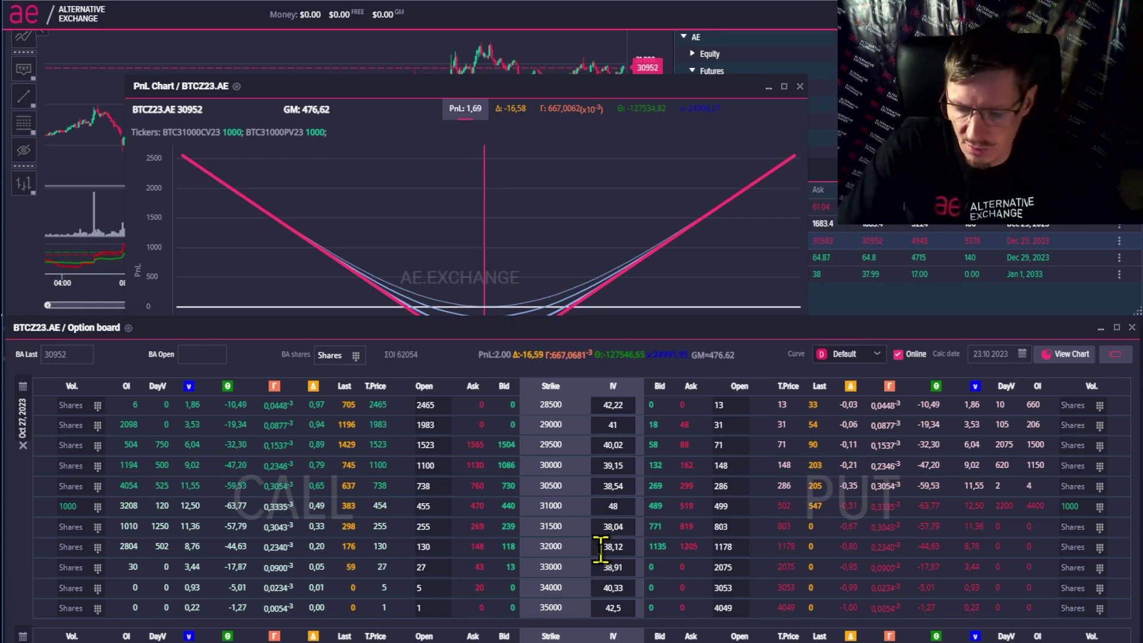
key(Return)
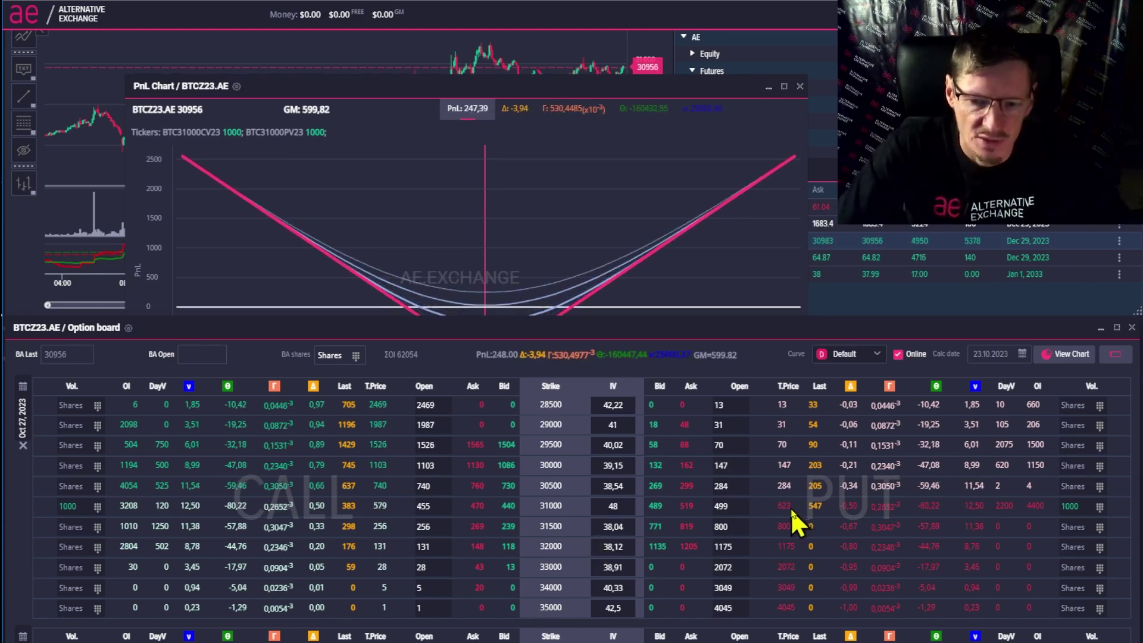
mouse_move(591, 255)
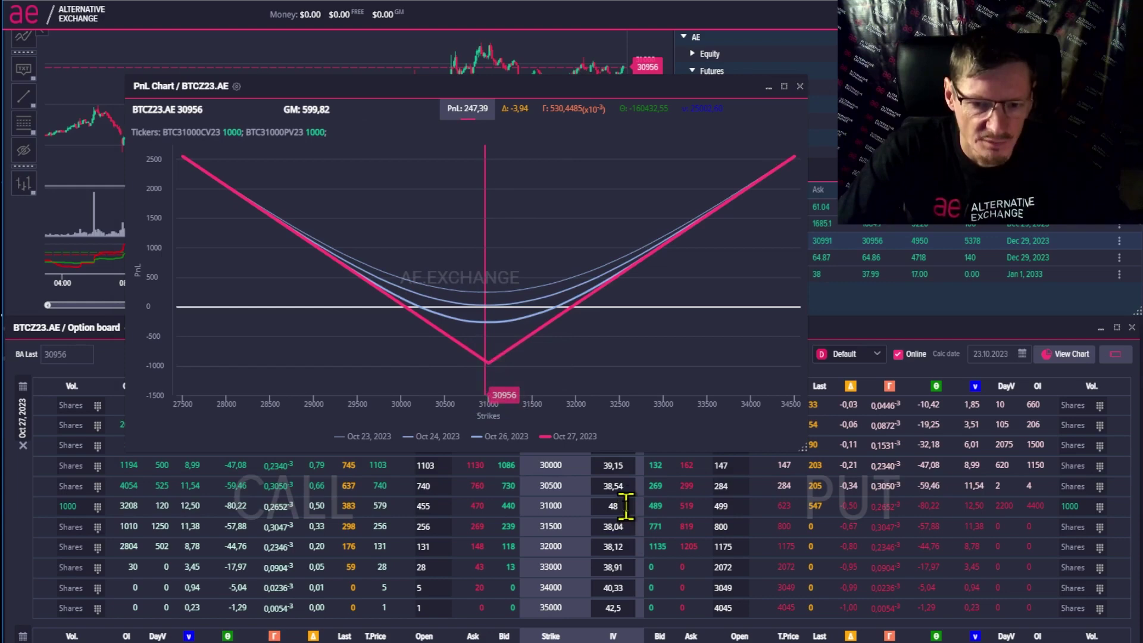
Step: Set the 31000 strike's implied volatility to 30 and check the resulting PnL chart
click(624, 506)
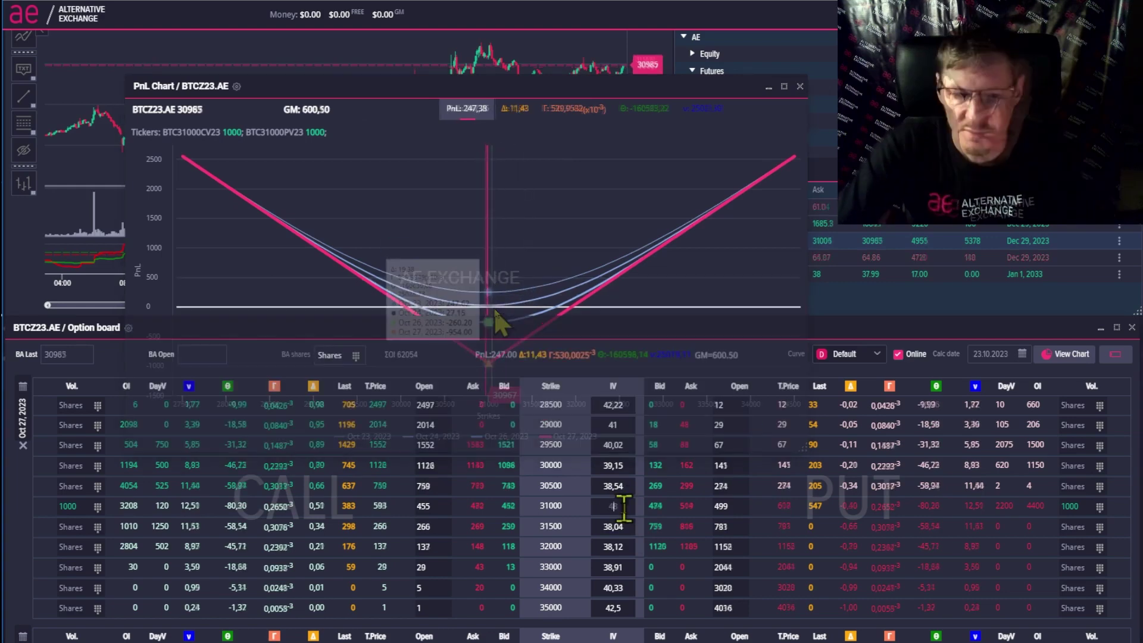
text(30)
key(Return)
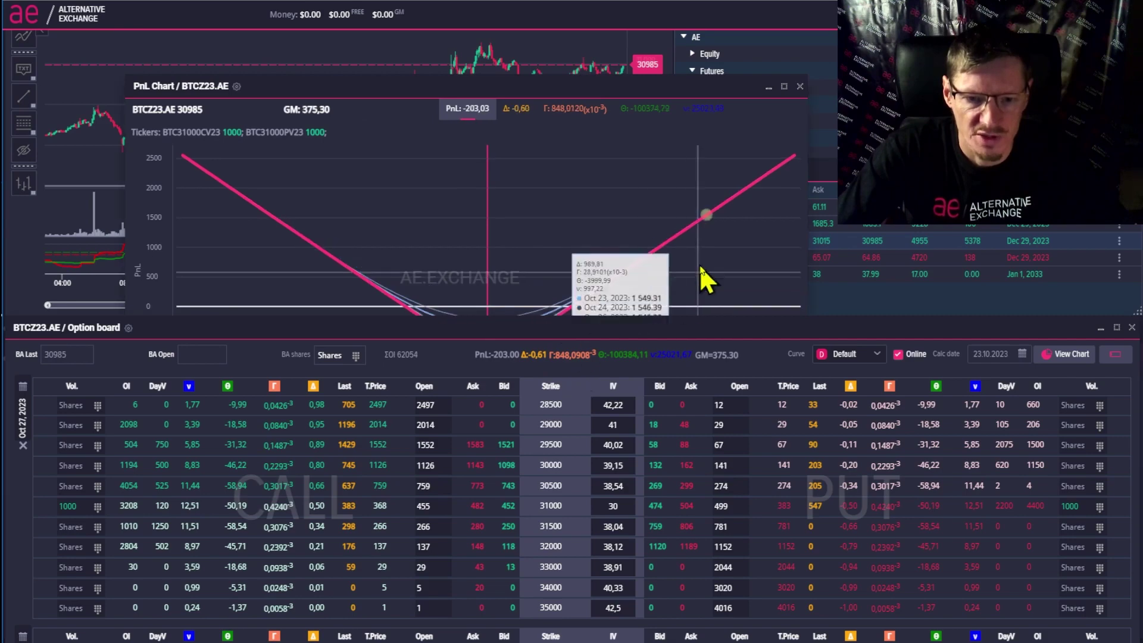
click(686, 300)
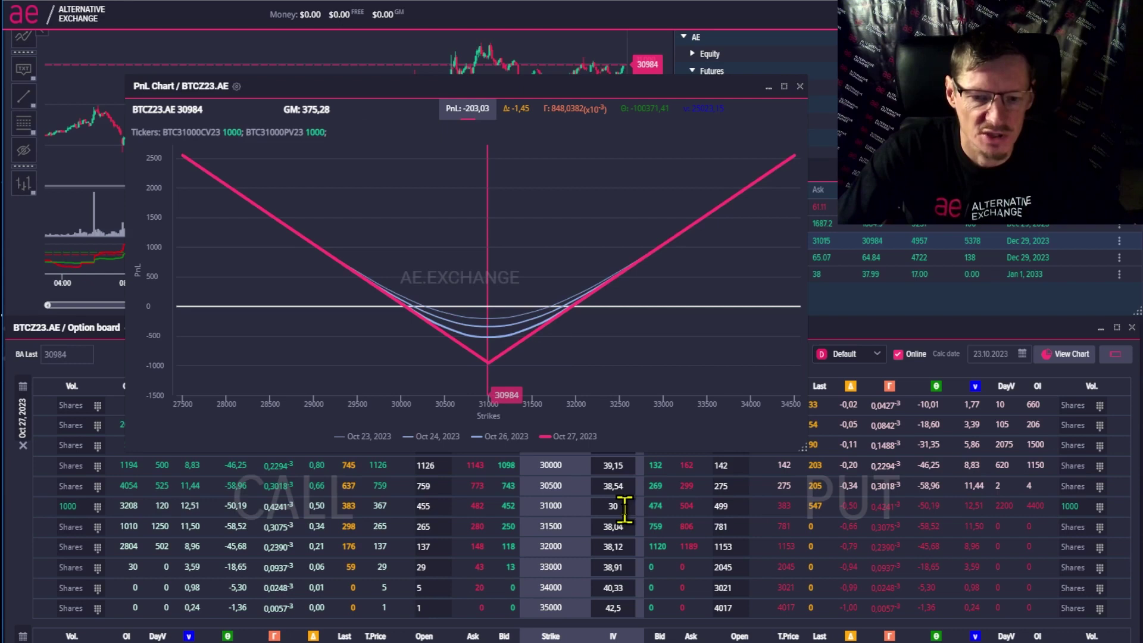
click(498, 328)
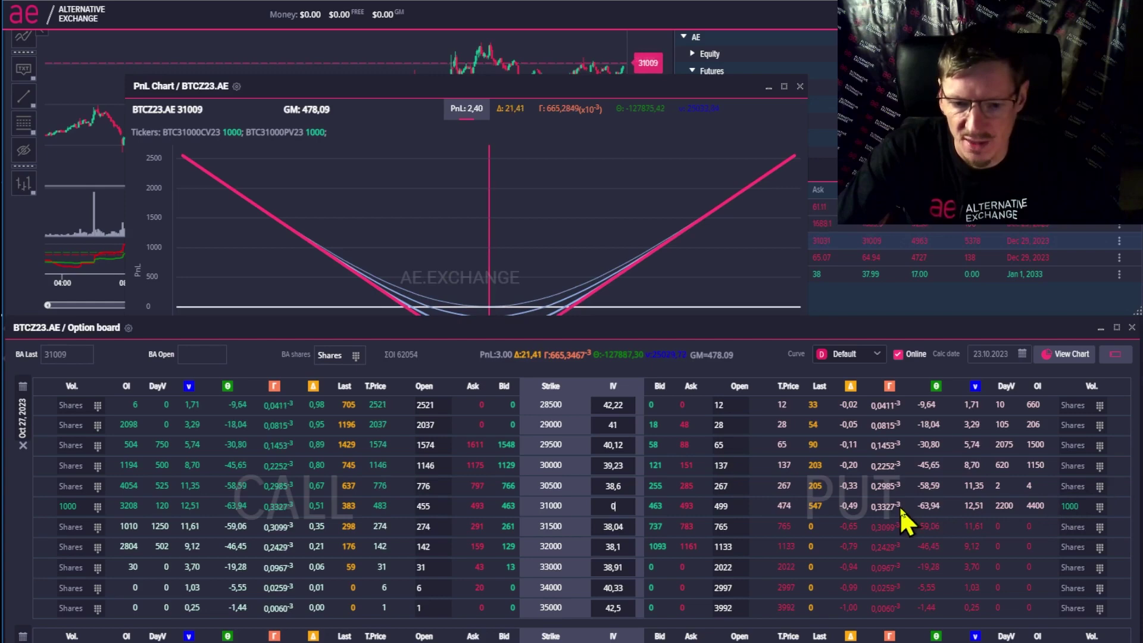
Step: Enter -1000 on the 30000 put and -1000 on the 32000 call, then view the PnL chart
click(1098, 507)
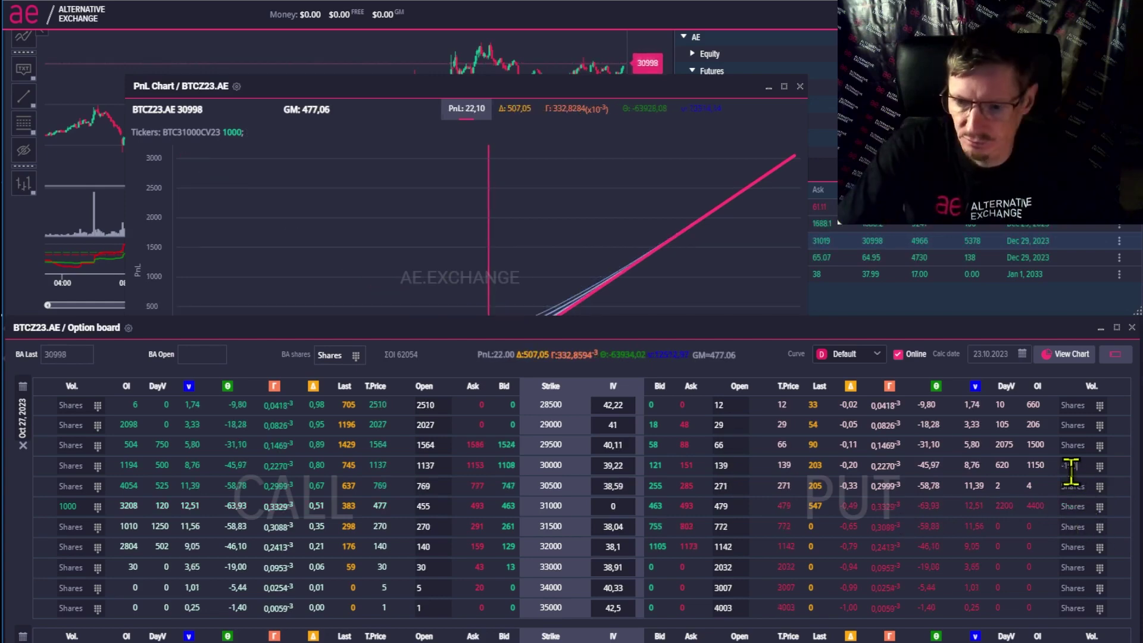
key(Return)
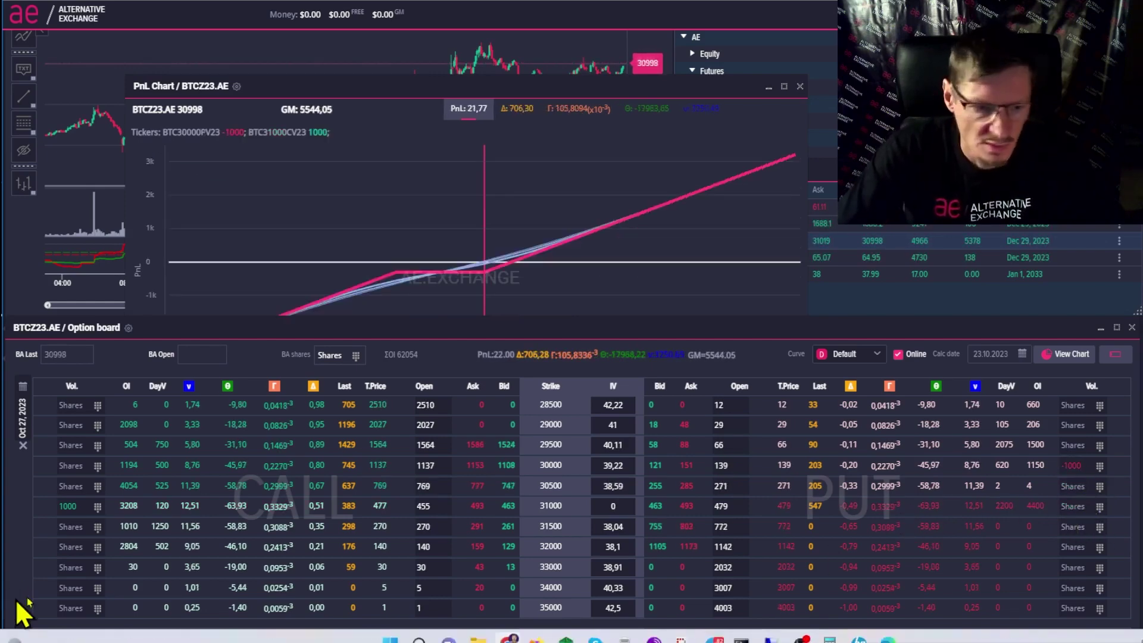
click(72, 547)
text(-1000)
key(Return)
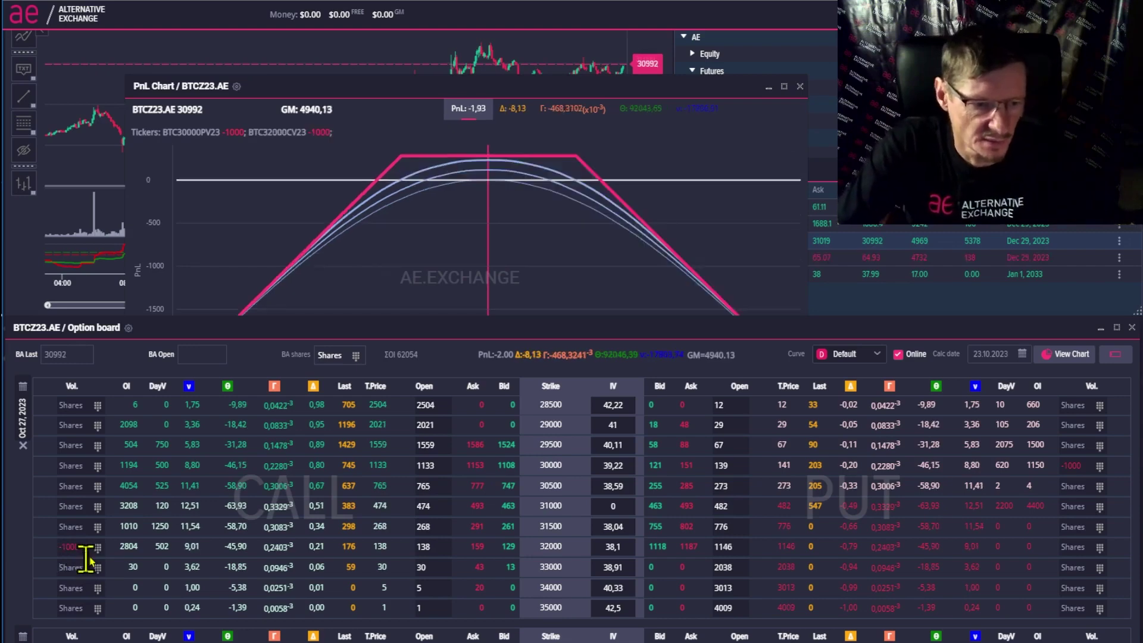
click(534, 290)
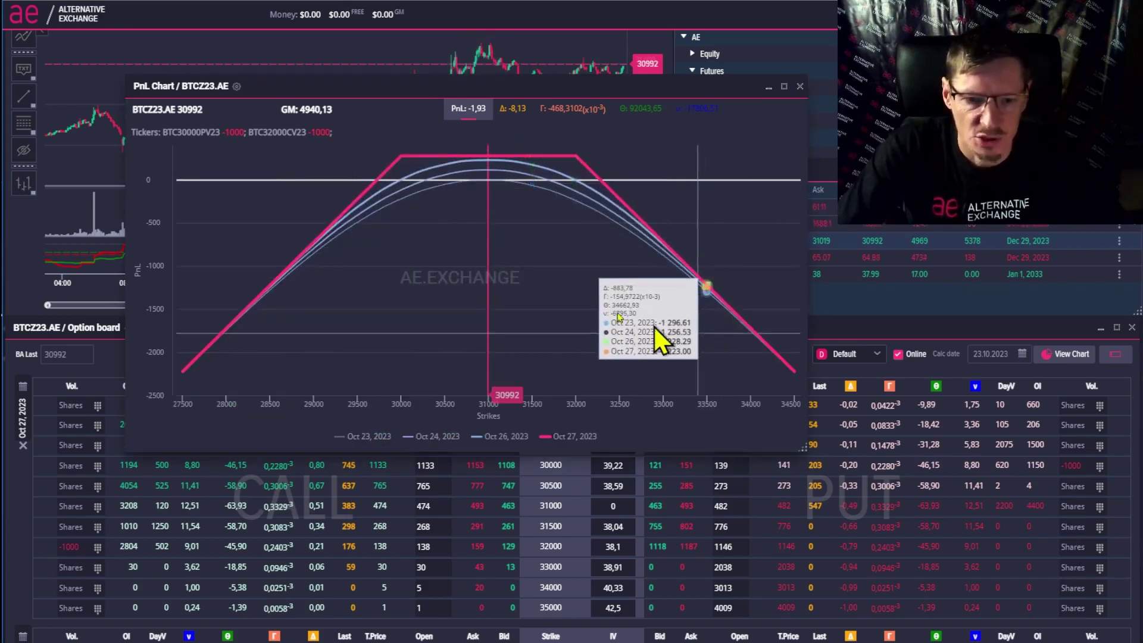
Step: Raise implied volatility to 50 at the 30000 and 32000 strikes, then start entering 30 at 30000
click(647, 478)
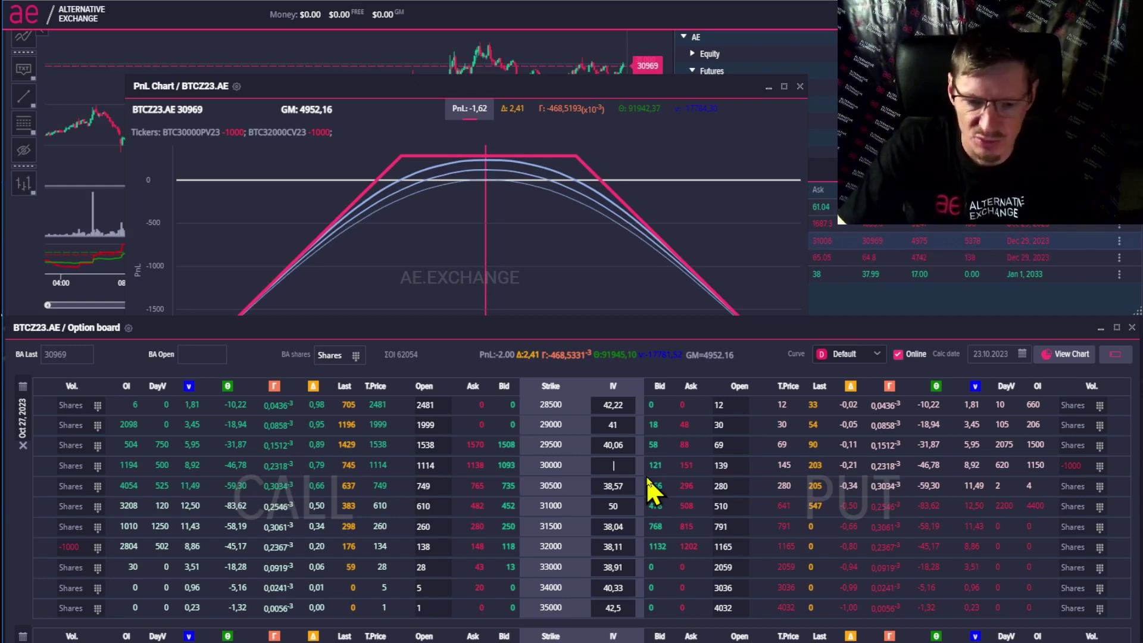
text(50)
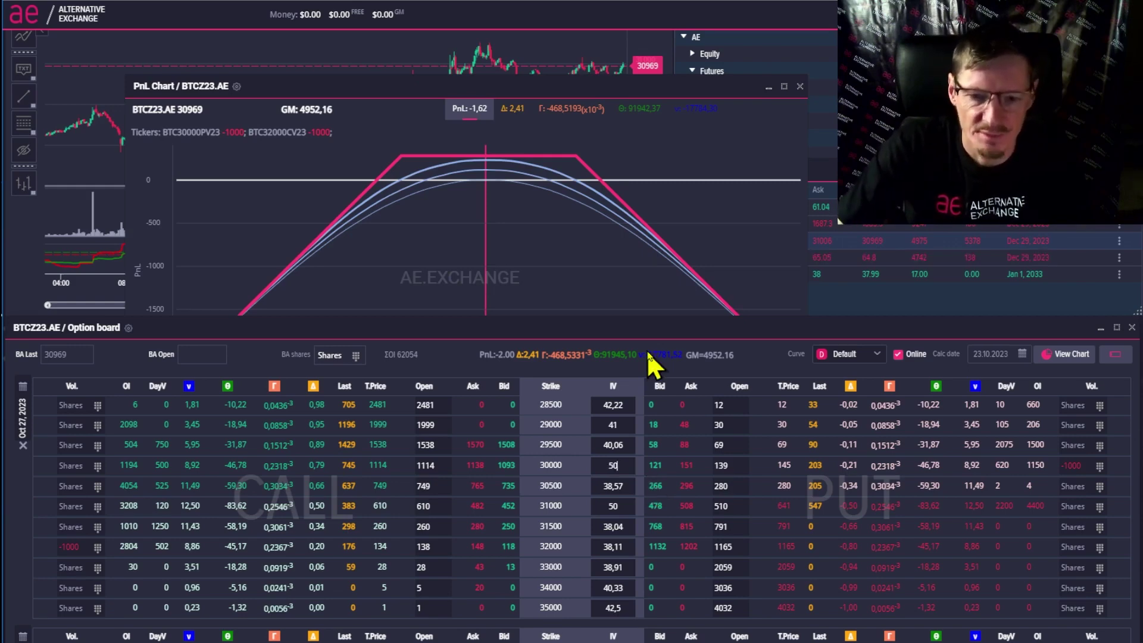
key(Return)
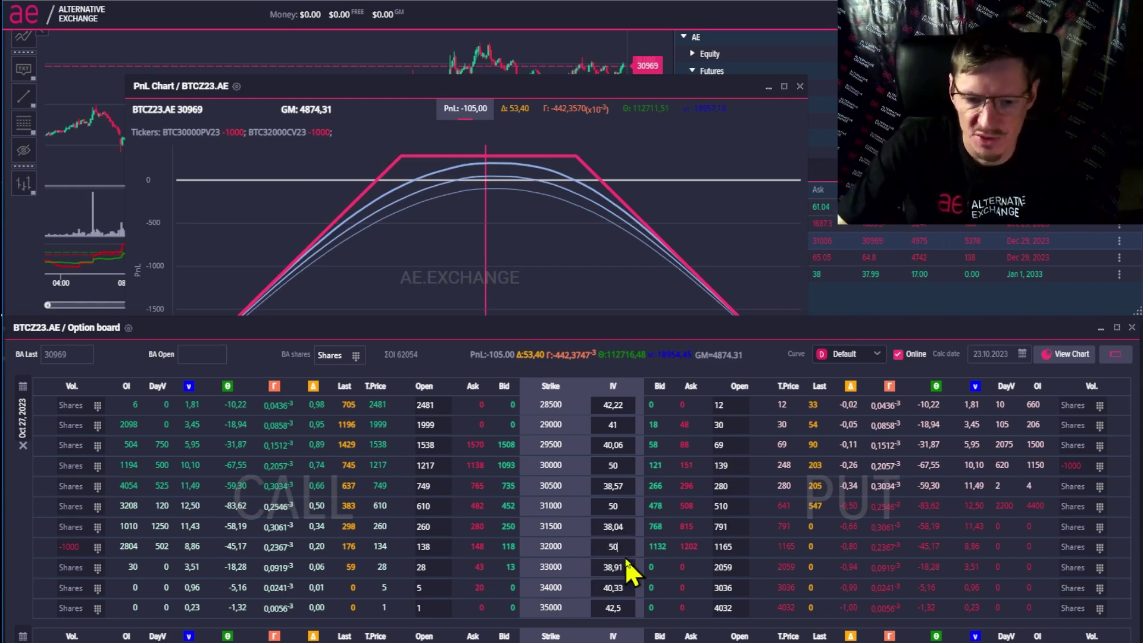
click(715, 298)
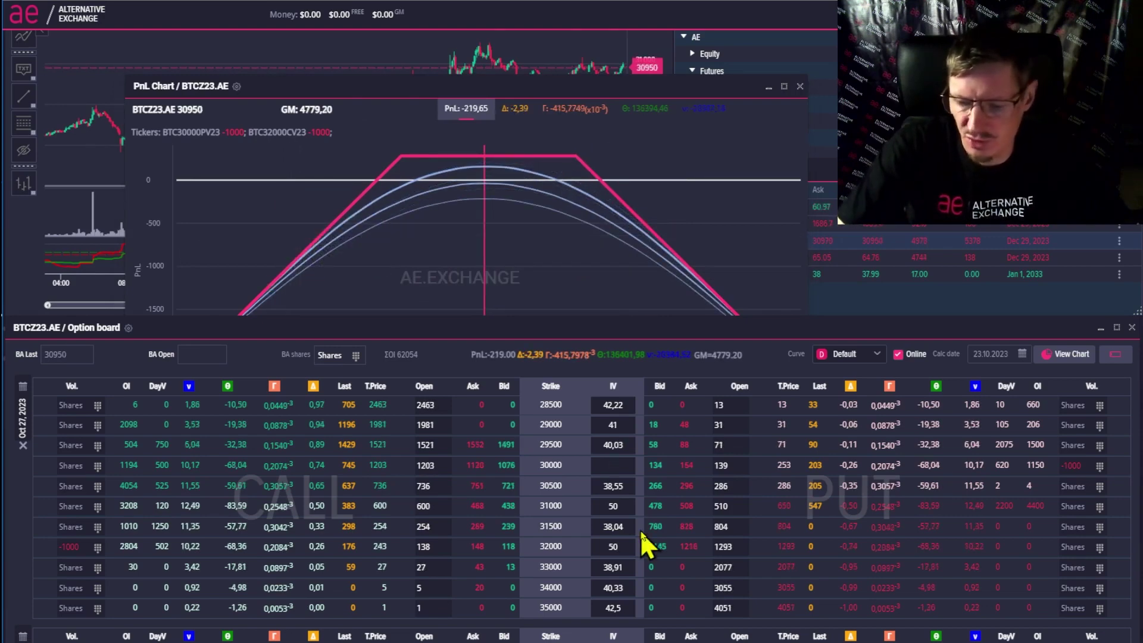
text(30)
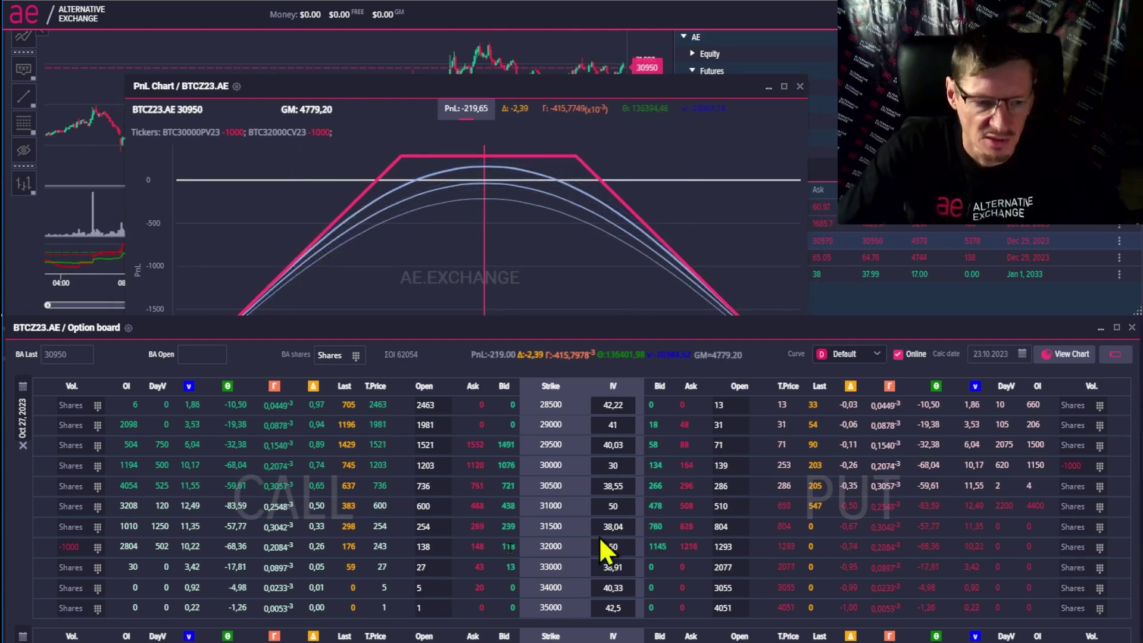
Step: Commit volatility 30 at the 30000 strike and set the 32000 strike's volatility to 30
click(612, 546)
text(30)
key(Return)
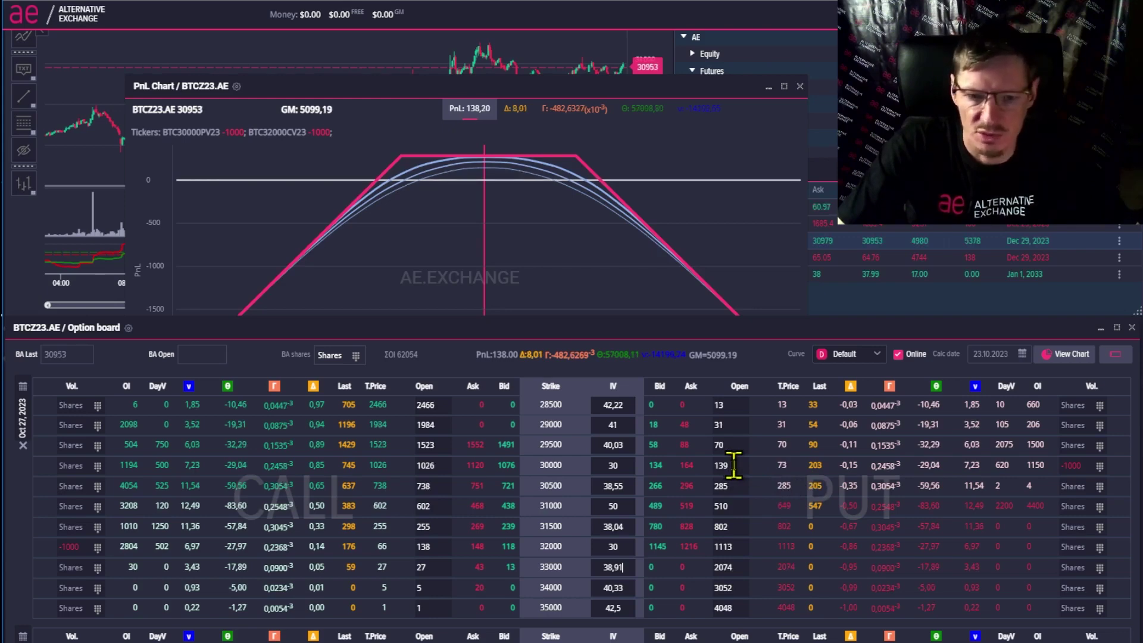
Step: Drag-zoom the PnL chart onto the peak of the strangle's profit curves
click(506, 241)
drag(311, 207, 676, 151)
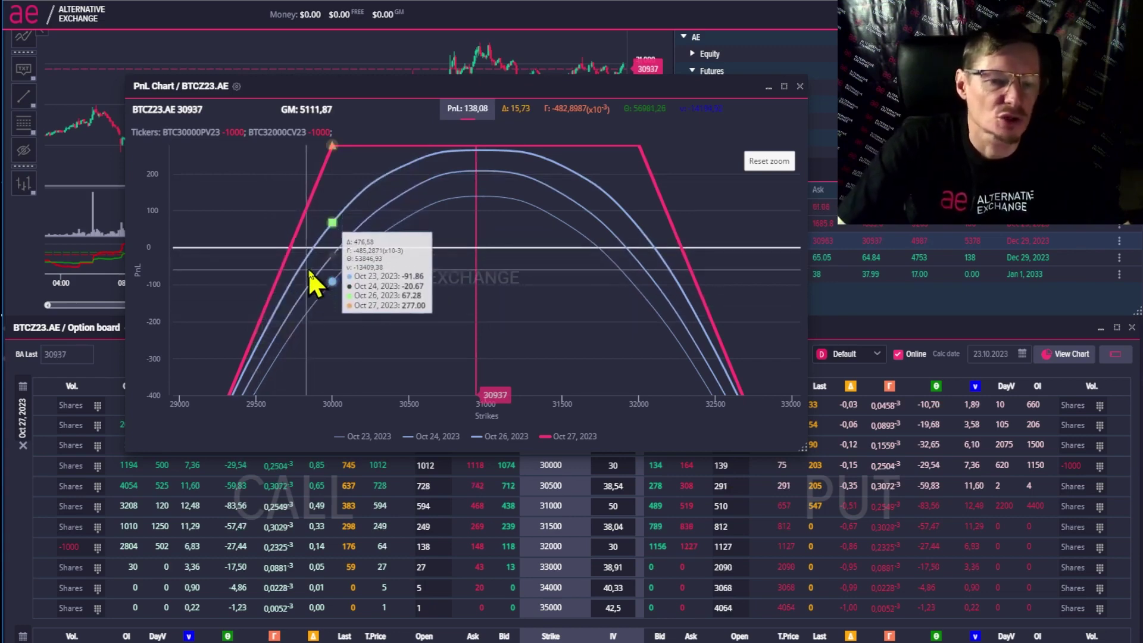
Step: Plot the strangle's vega by strike, zoom in briefly, then reset to the full strike range
click(685, 188)
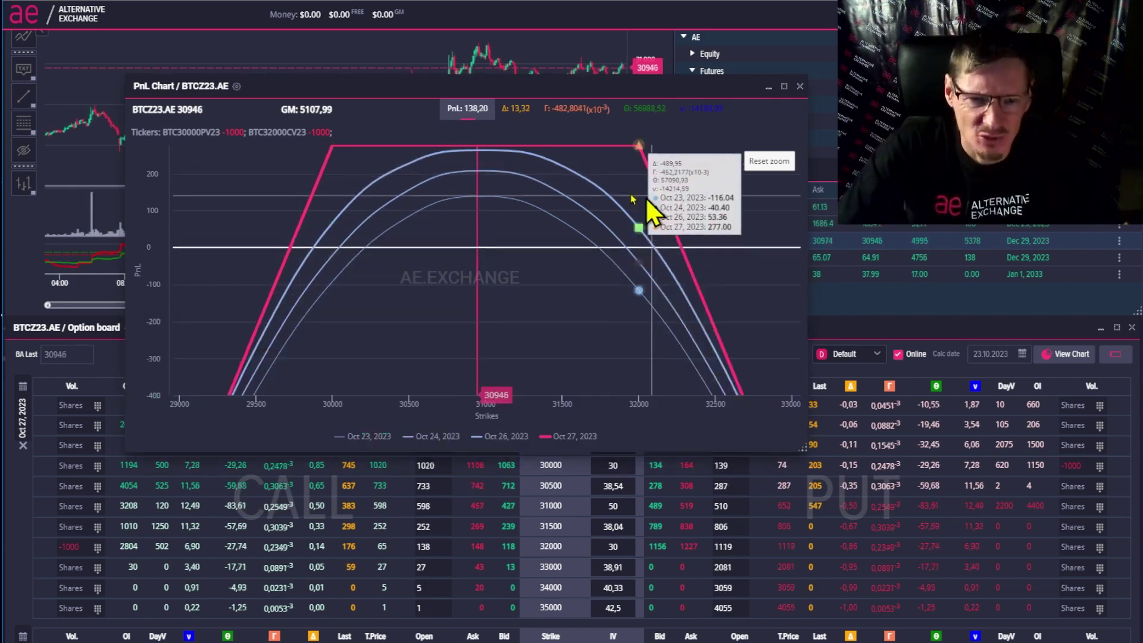
click(694, 109)
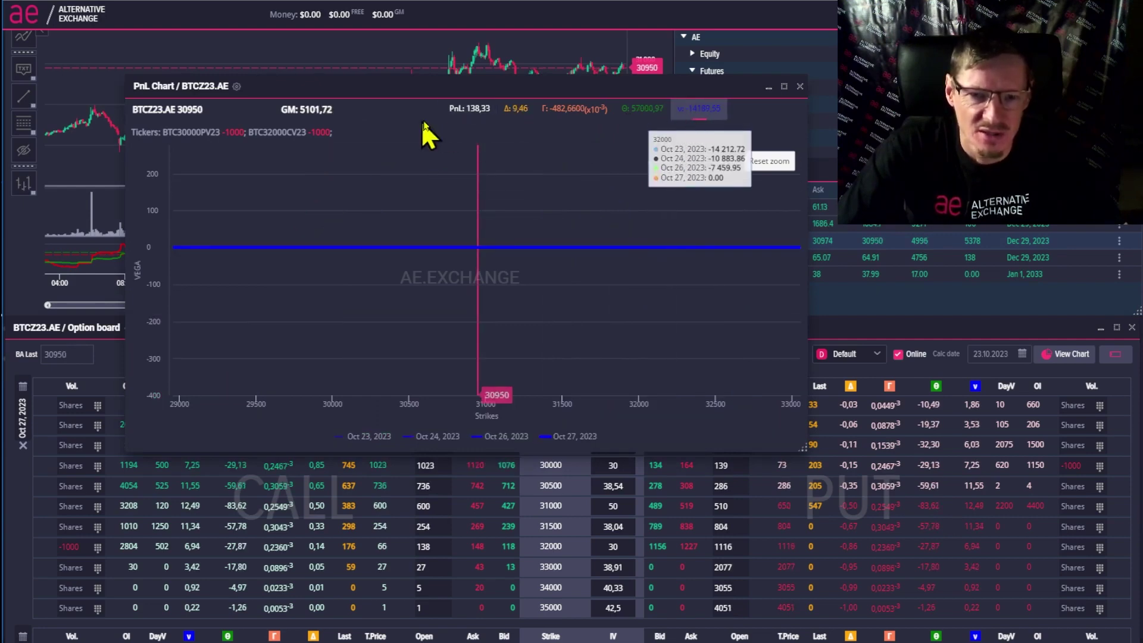
drag(615, 314, 458, 202)
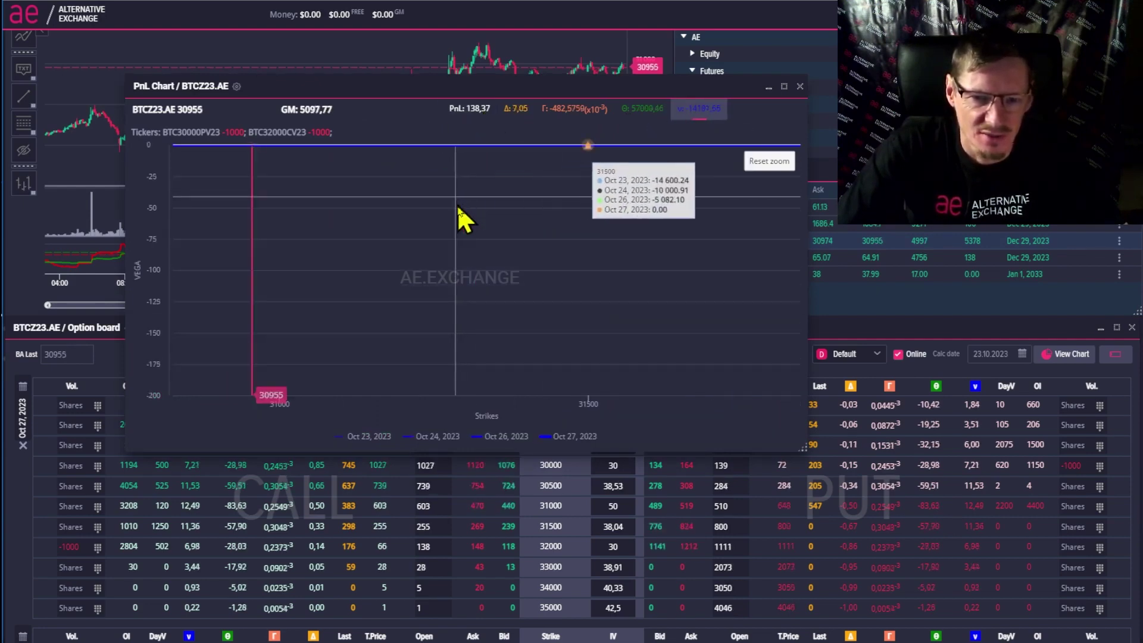
click(759, 161)
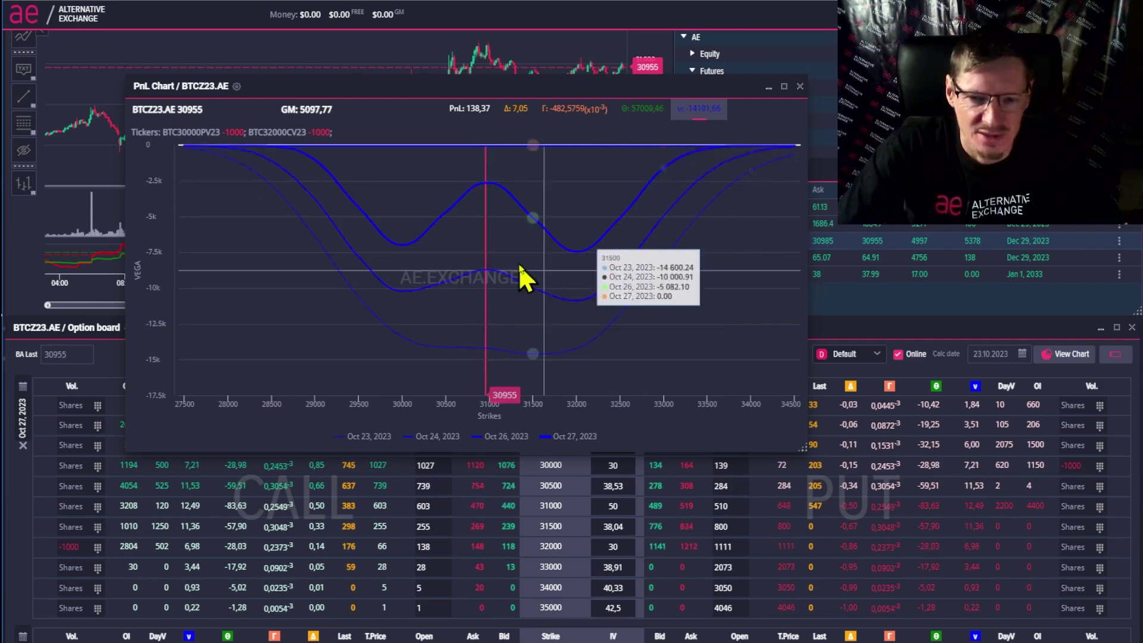